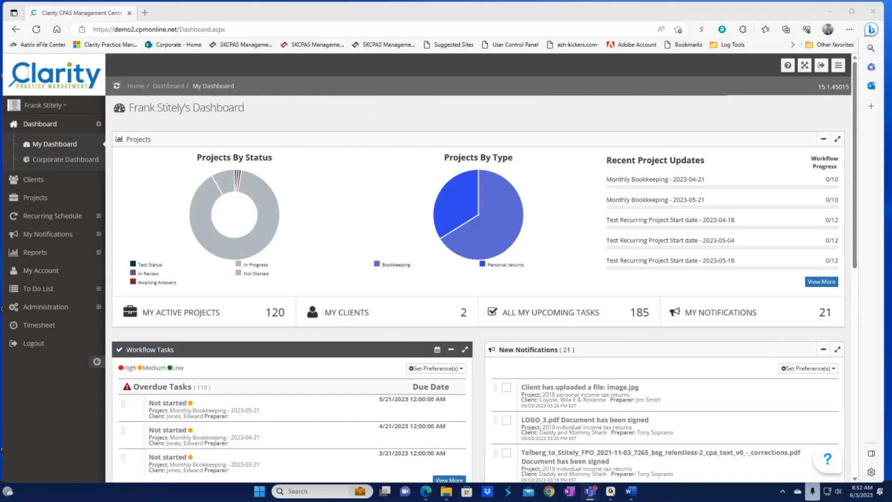
# Read the V 15.0 Release Notes (2023) in the help knowledge base's Releases category, then close the help widget.
pyautogui.click(824, 463)
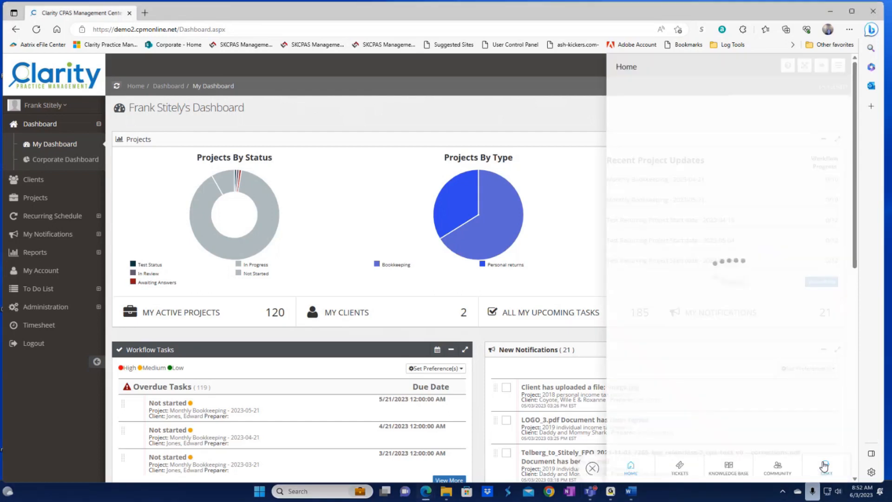
pyautogui.click(728, 467)
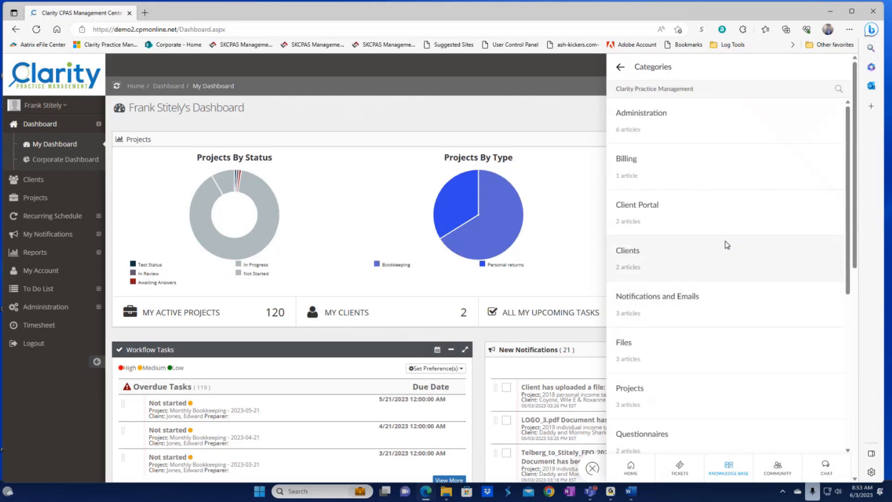
pyautogui.scroll(-5, 727, 245)
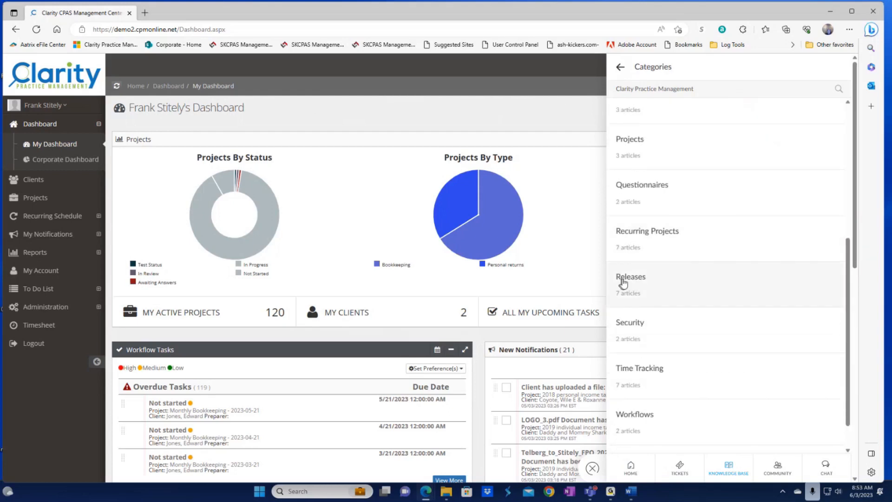
pyautogui.click(626, 281)
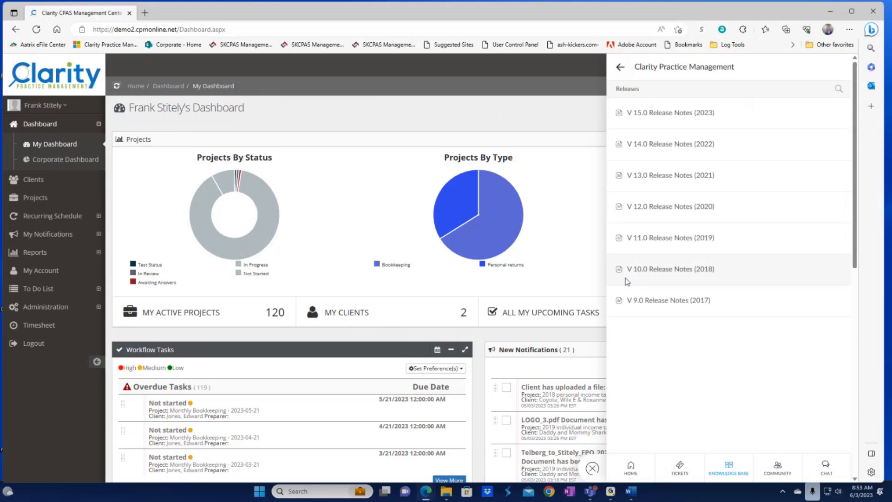
pyautogui.click(651, 118)
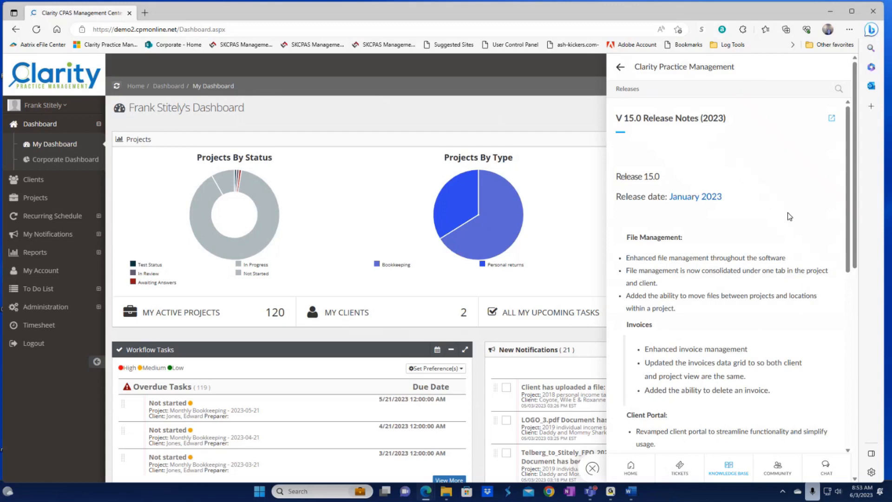
pyautogui.scroll(-3, 761, 256)
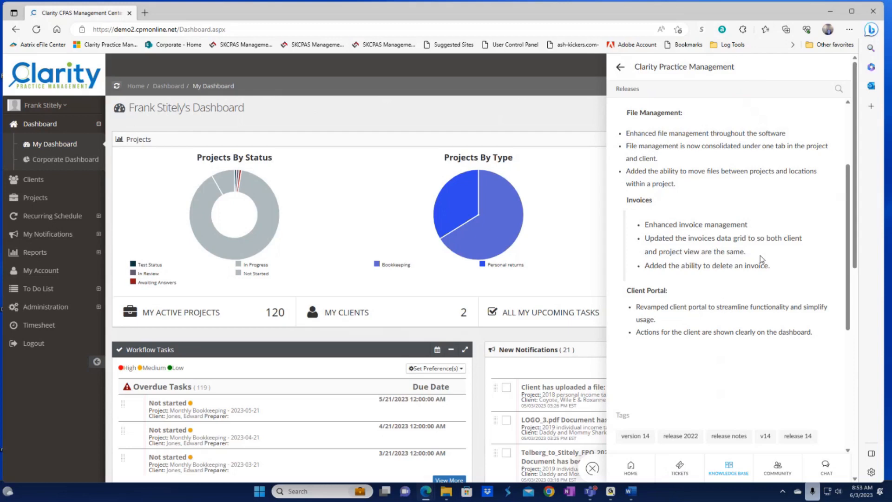
pyautogui.click(593, 470)
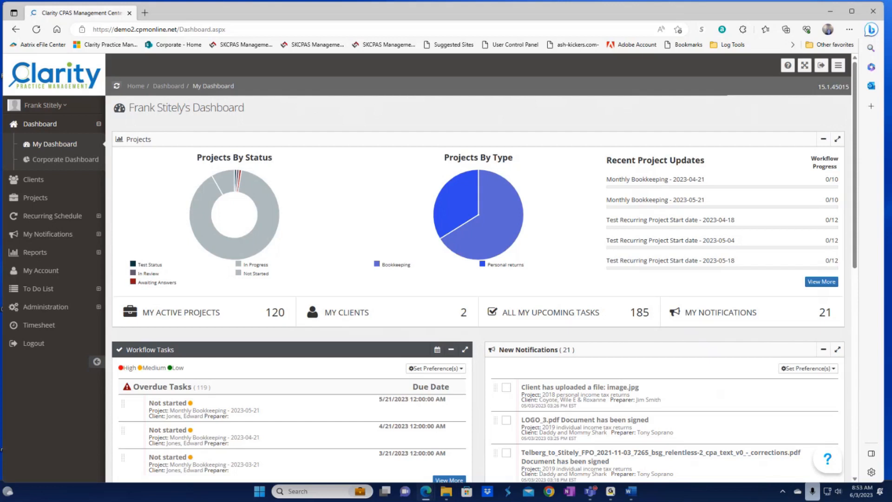
# Search the clients by client name for "daddy" and open the matching client's record.
pyautogui.click(47, 184)
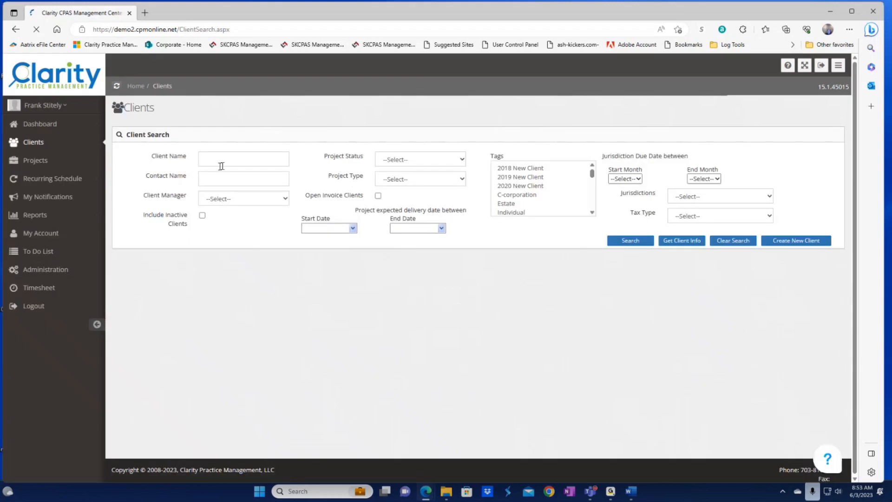
pyautogui.click(225, 161)
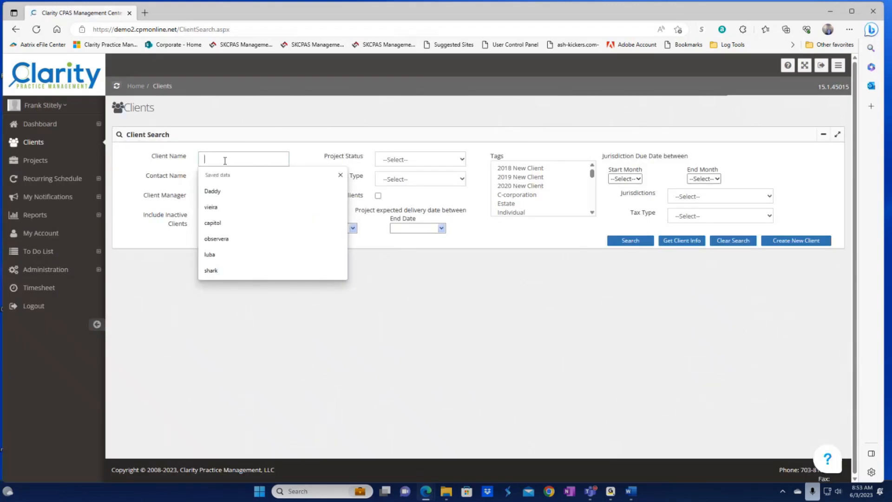
pyautogui.write('daddy')
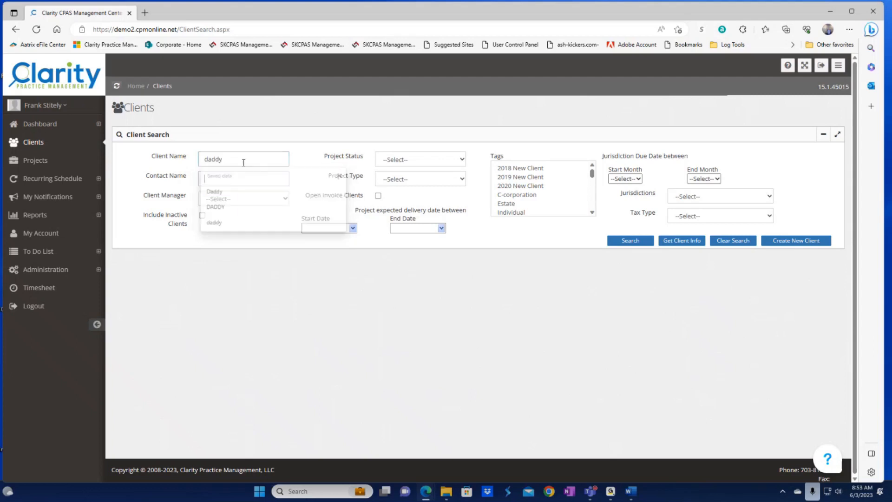
pyautogui.click(632, 243)
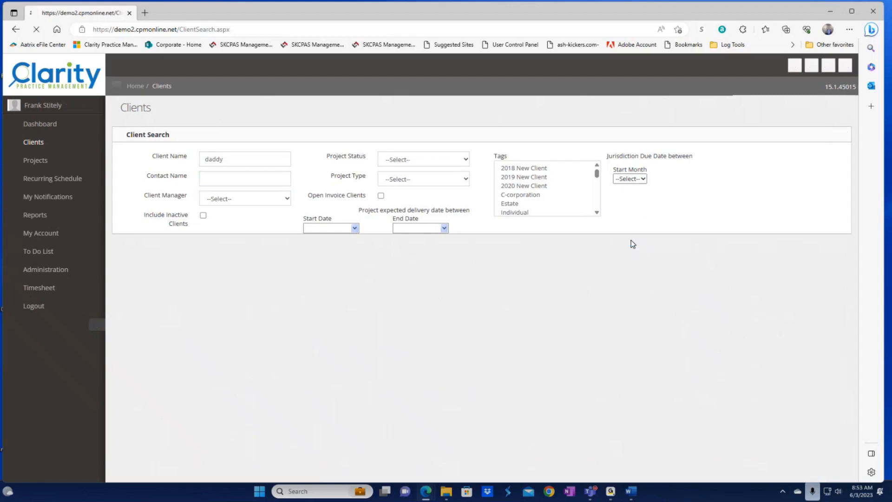
pyautogui.click(160, 320)
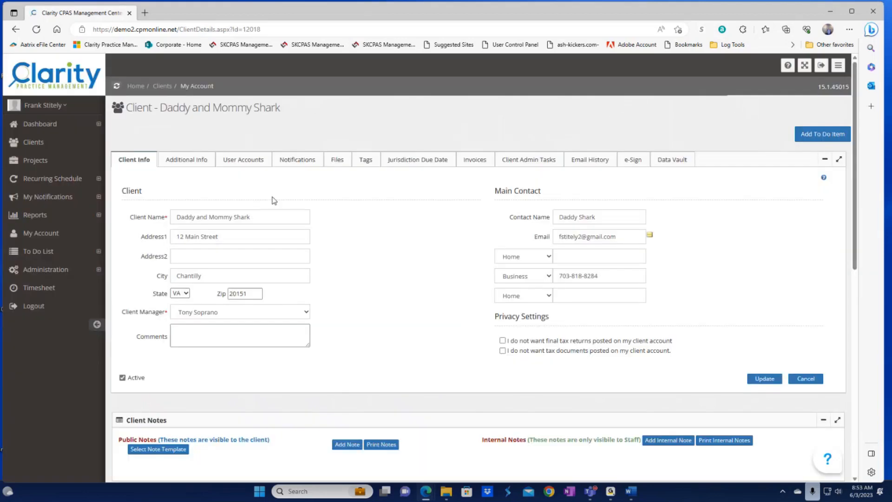
# Look through the client's file folders and open the FROM SKCPAS folder of the first 2019 individual income tax returns project.
pyautogui.click(338, 160)
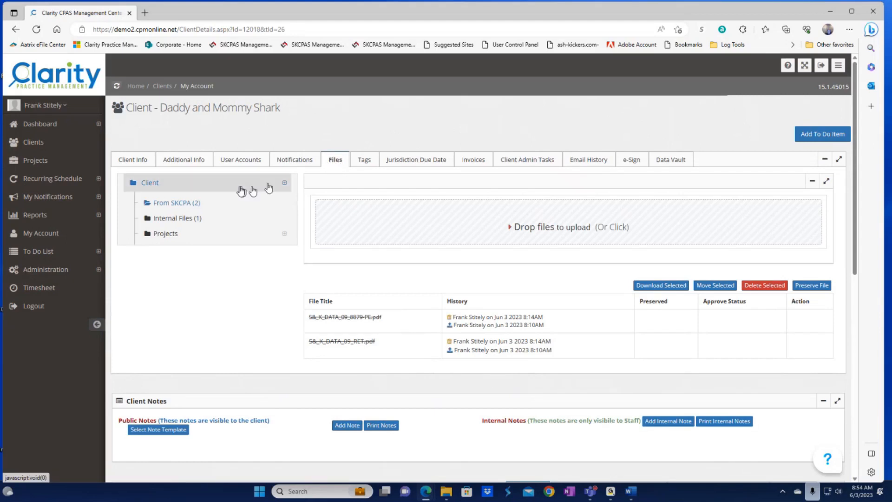
pyautogui.click(172, 222)
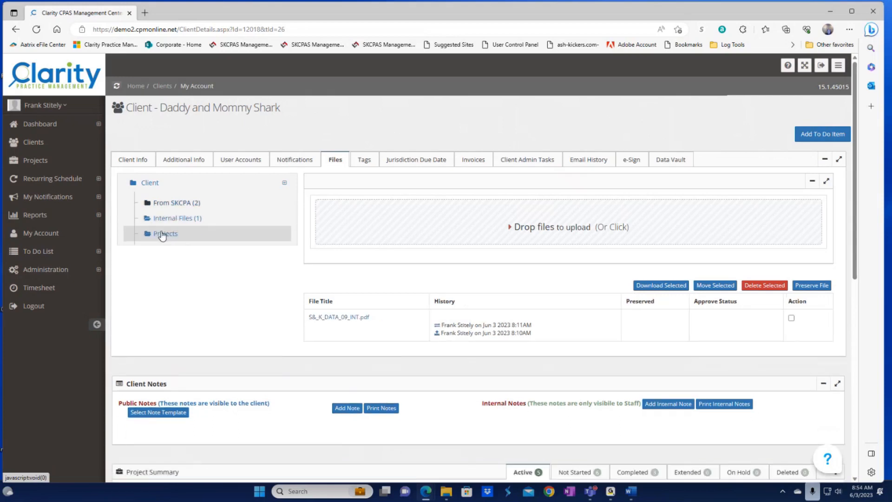
pyautogui.click(162, 234)
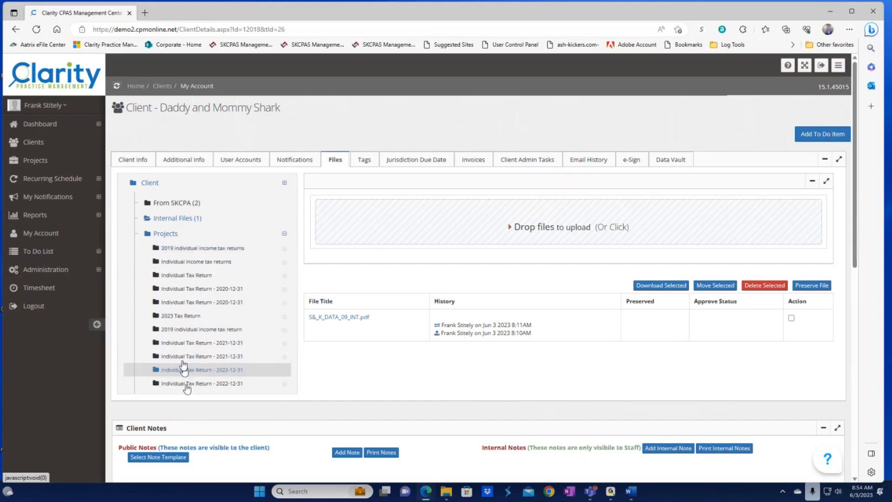
pyautogui.click(199, 251)
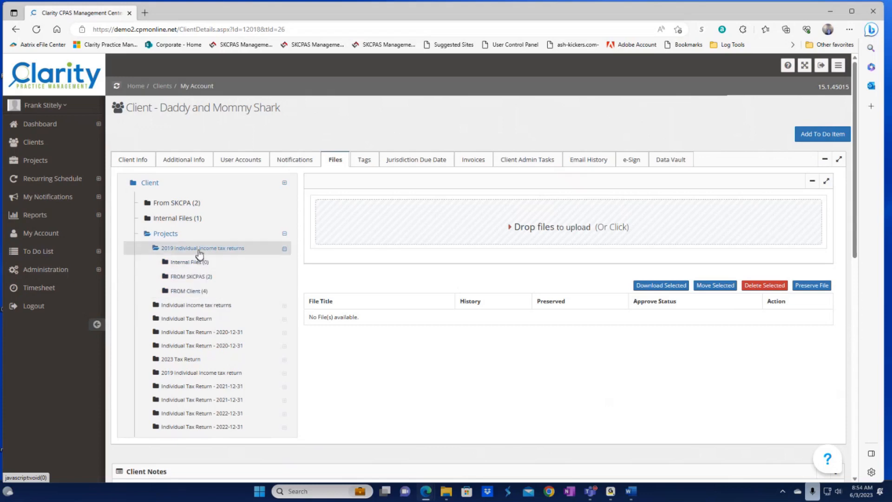
pyautogui.click(191, 279)
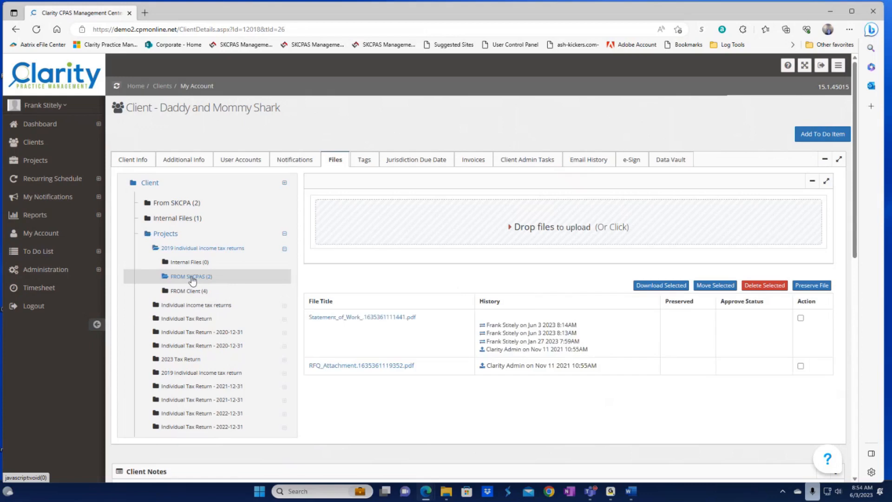
# Move Statement_of_Work_.1635361111441.pdf to the client's own Internal Files folder, confirming the move, and open that folder.
pyautogui.click(801, 320)
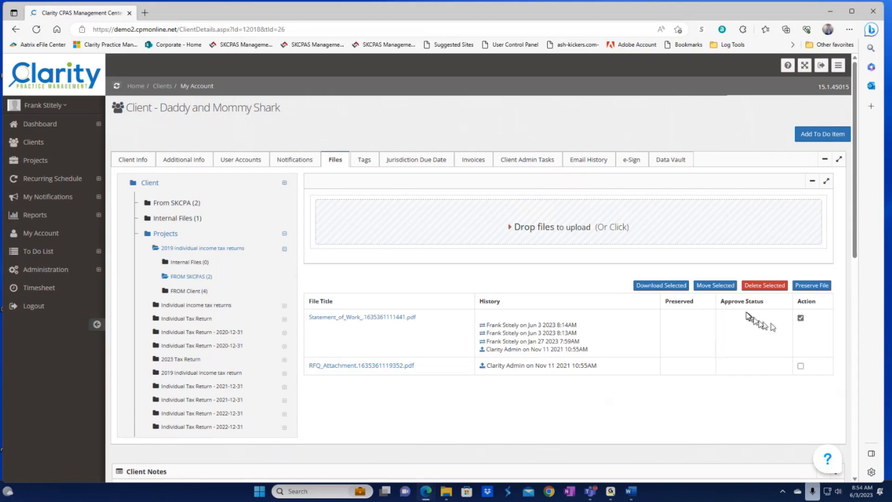
pyautogui.click(716, 286)
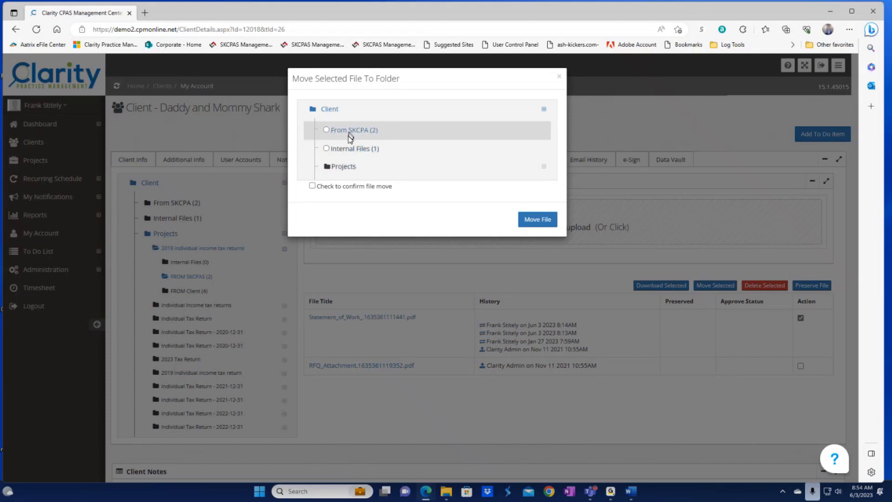
pyautogui.click(330, 167)
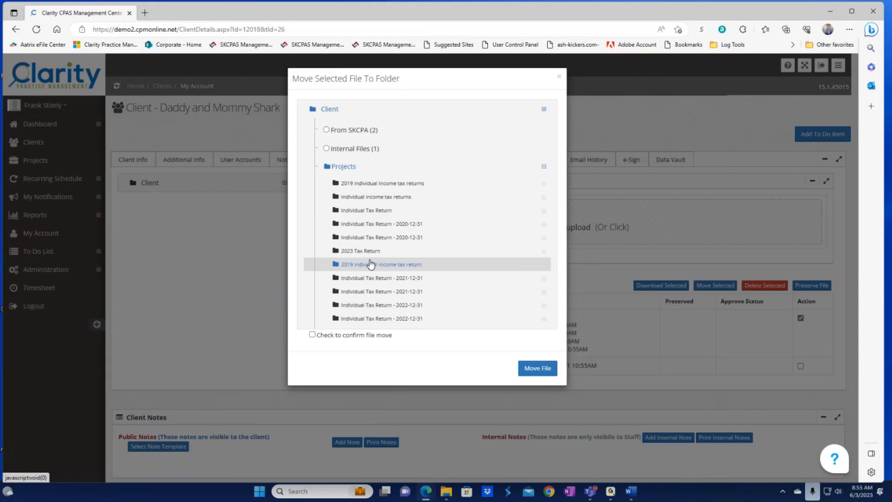
pyautogui.click(327, 149)
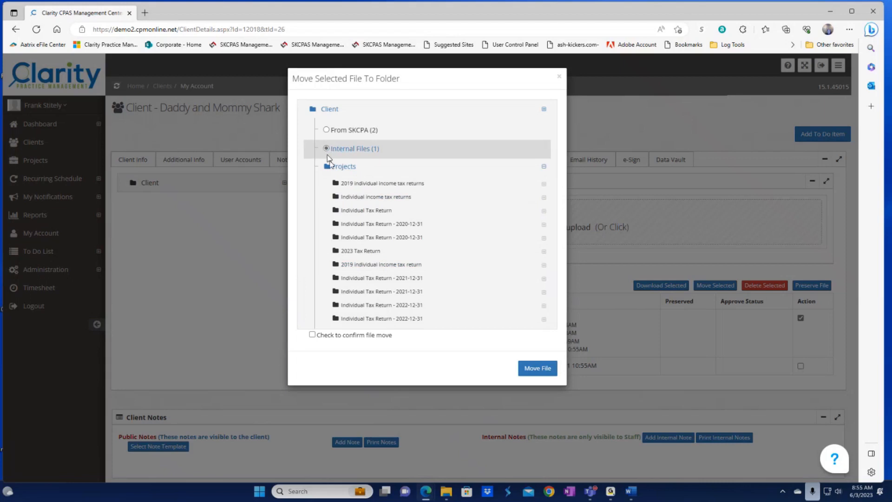
pyautogui.click(312, 336)
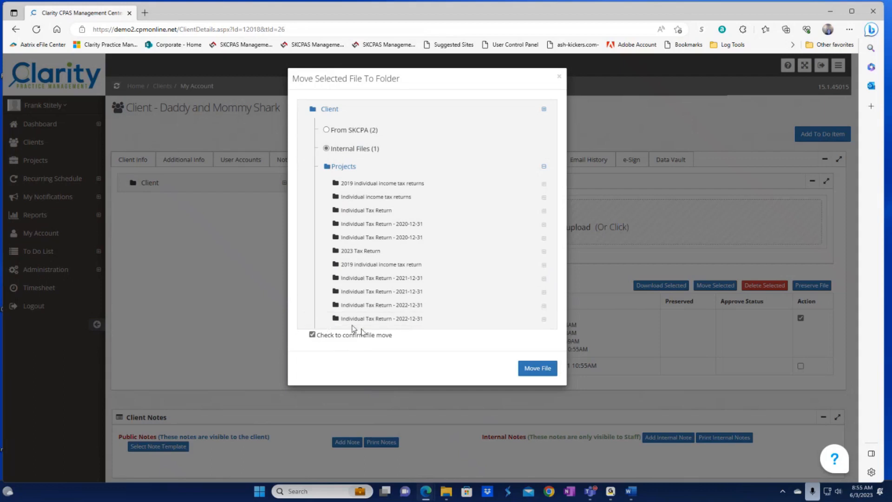
pyautogui.click(538, 372)
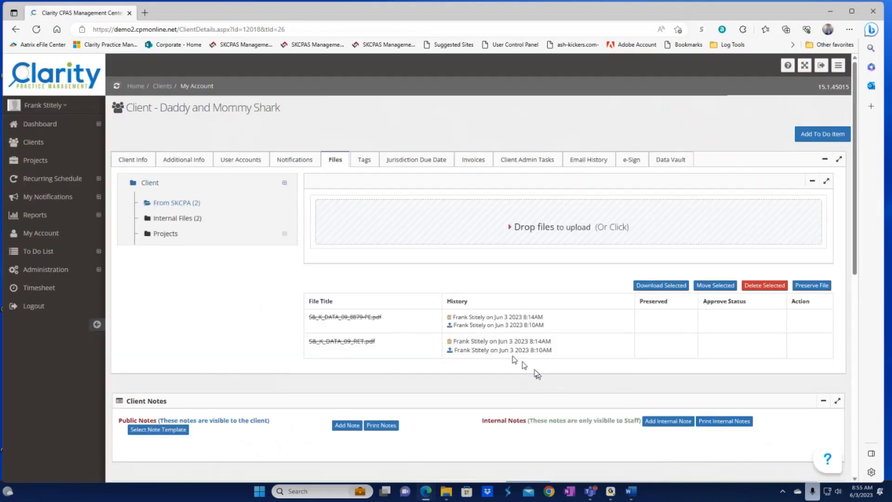
pyautogui.click(177, 218)
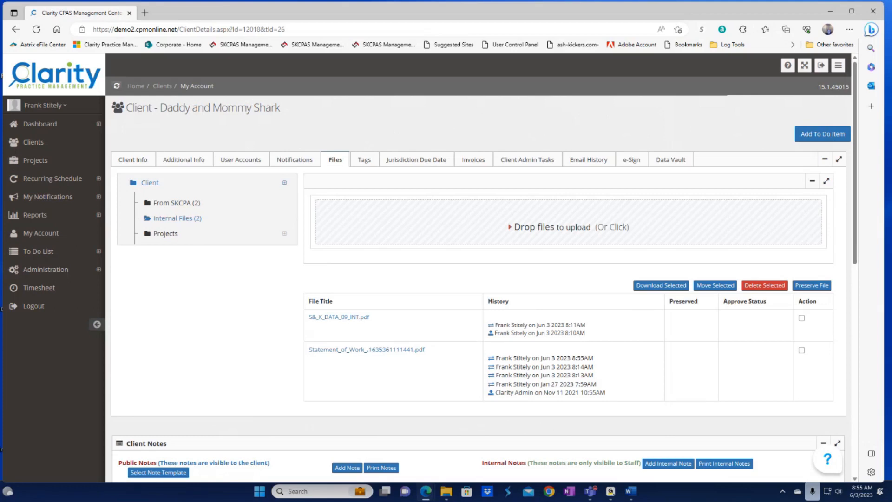
# Search the projects by client name for "daddy" and open the 2019 individual income tax returns project.
pyautogui.click(36, 161)
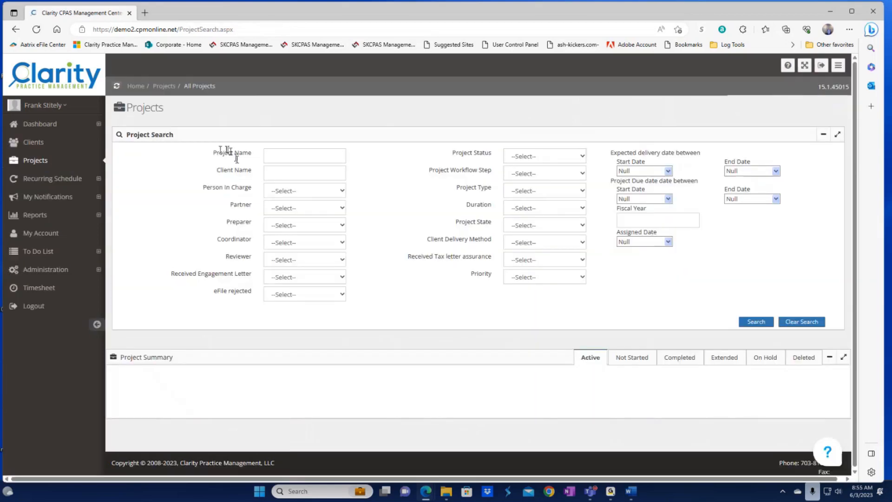
pyautogui.click(272, 173)
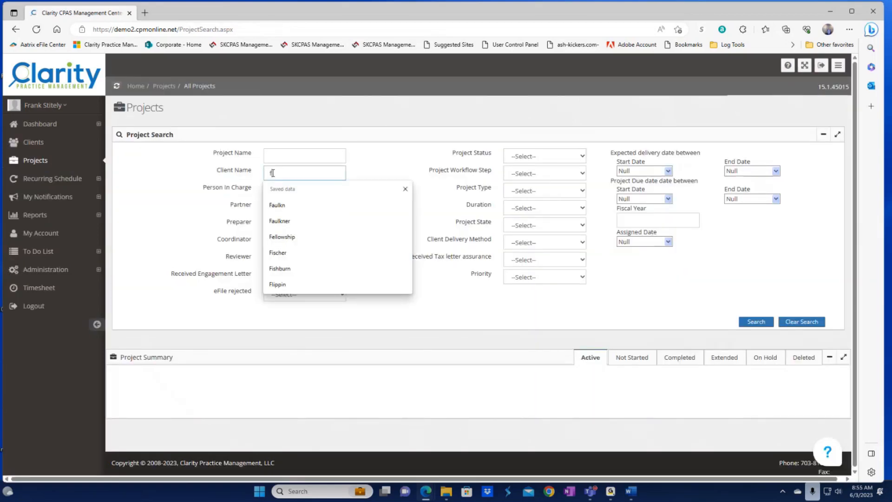
pyautogui.write('d')
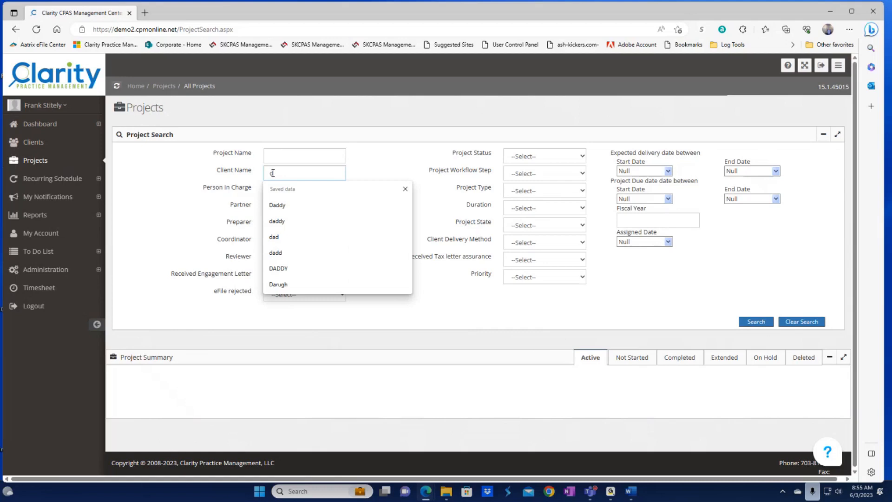
pyautogui.write('addy')
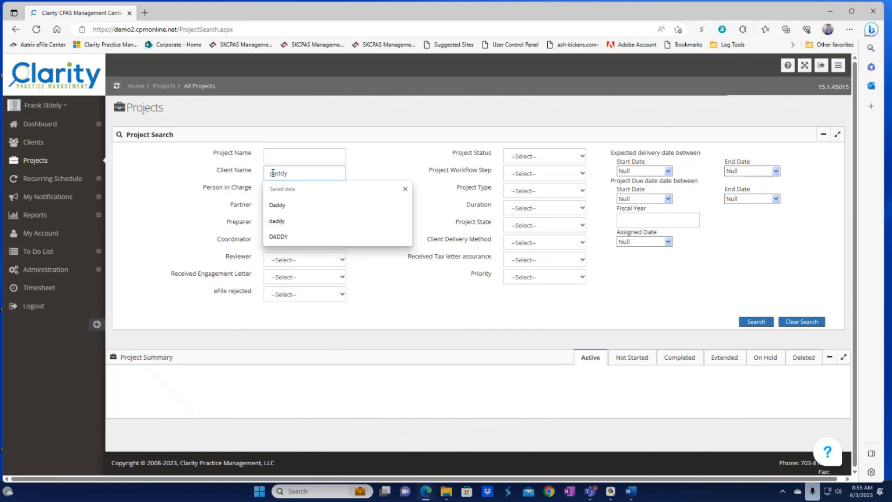
pyautogui.press('Tab')
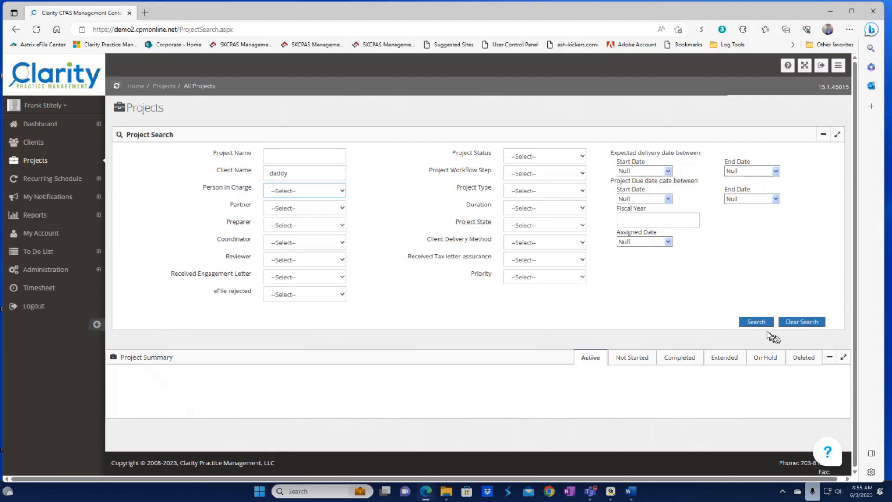
pyautogui.click(755, 322)
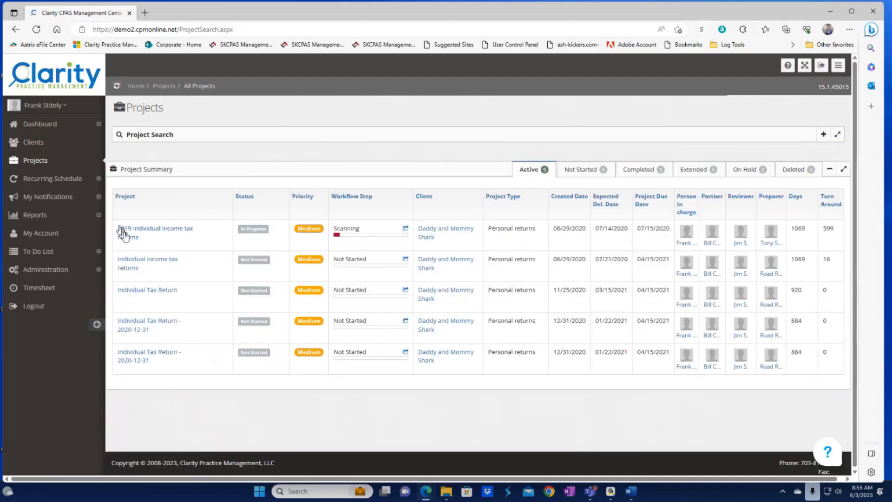
pyautogui.click(142, 235)
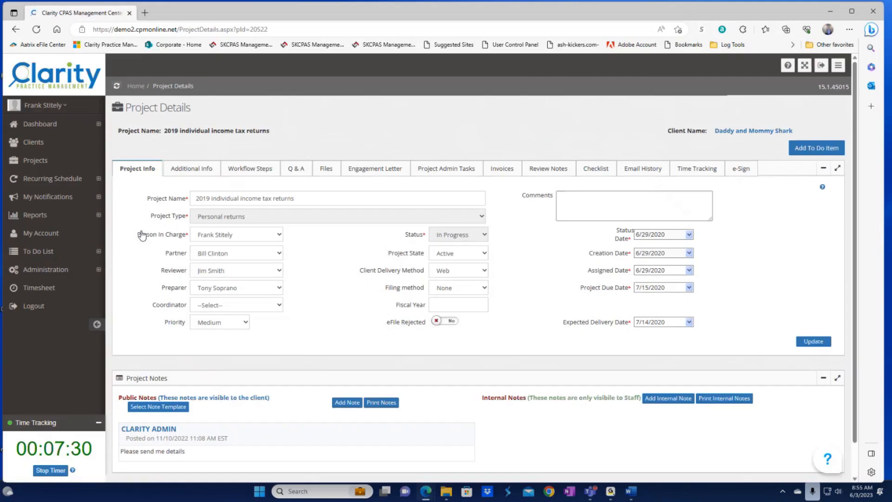
# Examine the project's files in the From Client and Internal Project Files folders, ending on From Client.
pyautogui.click(324, 171)
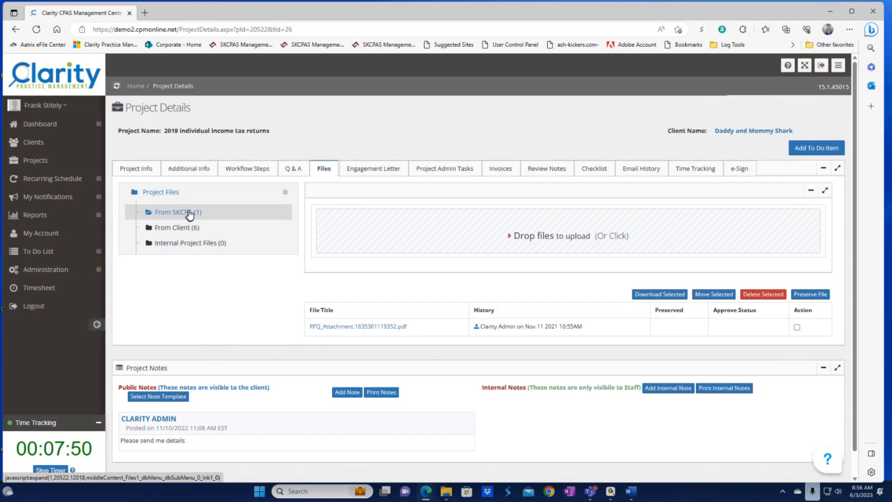
pyautogui.click(189, 229)
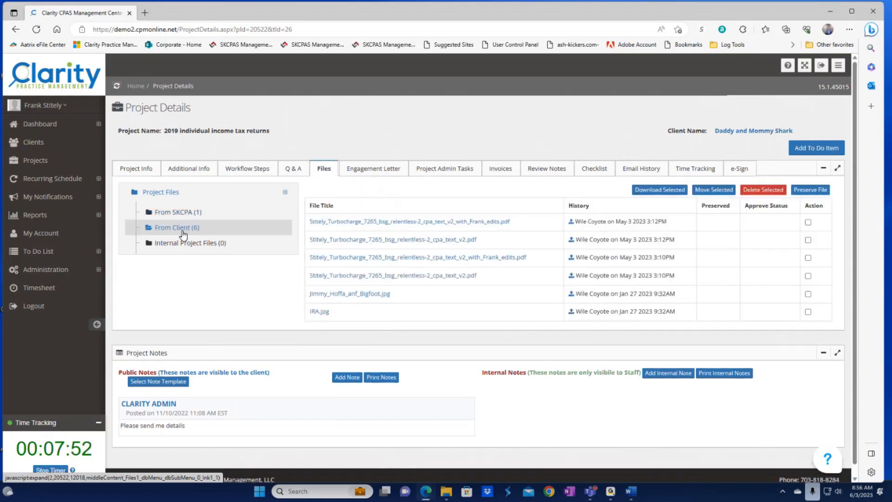
pyautogui.click(180, 244)
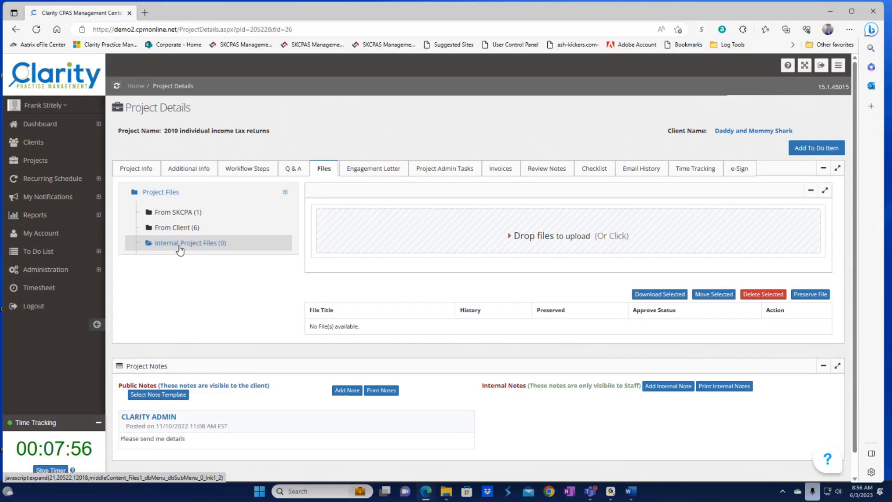
pyautogui.click(185, 229)
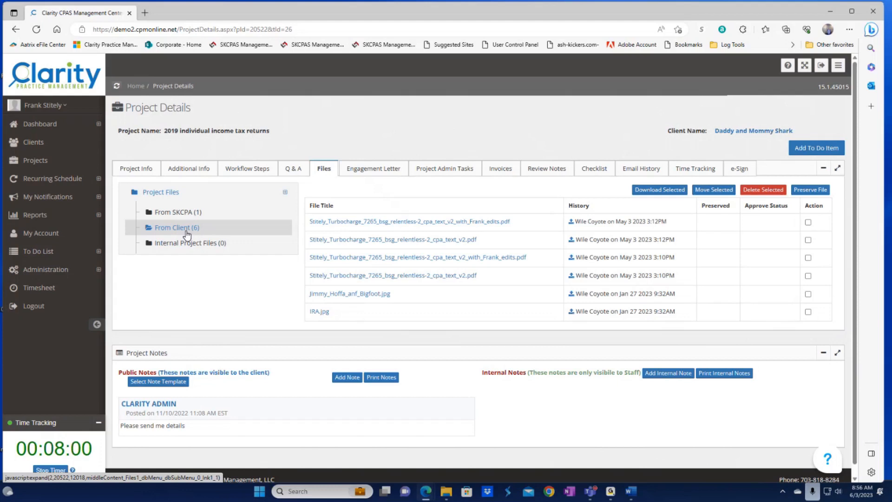
# Move the two Stitely_Turbocharge PDFs uploaded May 3 2023 at 3:12PM from From Client to the From SKCPA folder, confirming the file move.
pyautogui.click(809, 223)
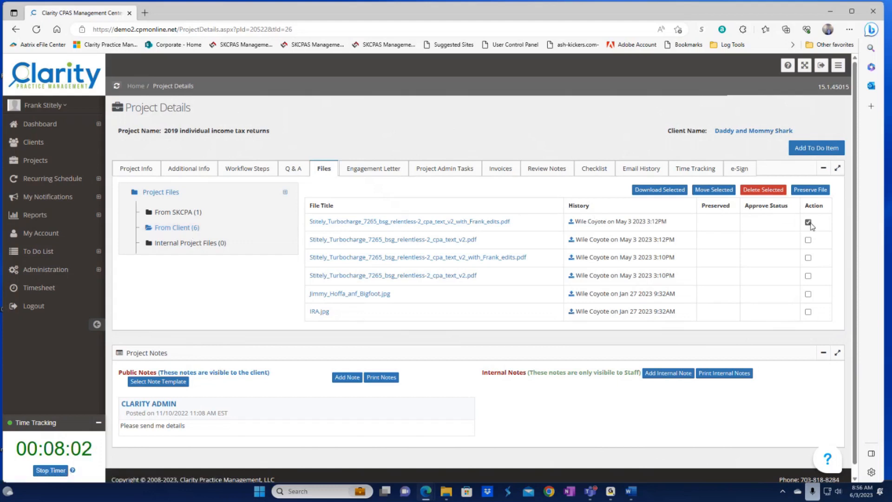
pyautogui.click(808, 241)
pyautogui.click(711, 191)
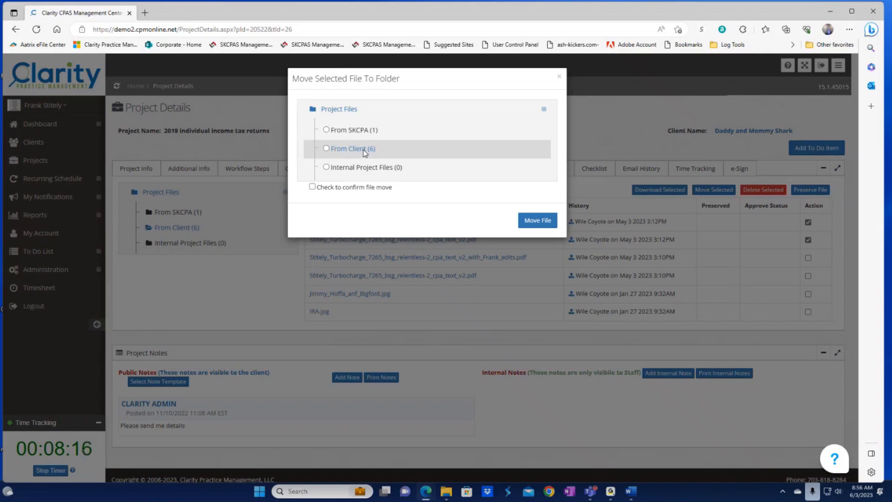
pyautogui.click(327, 131)
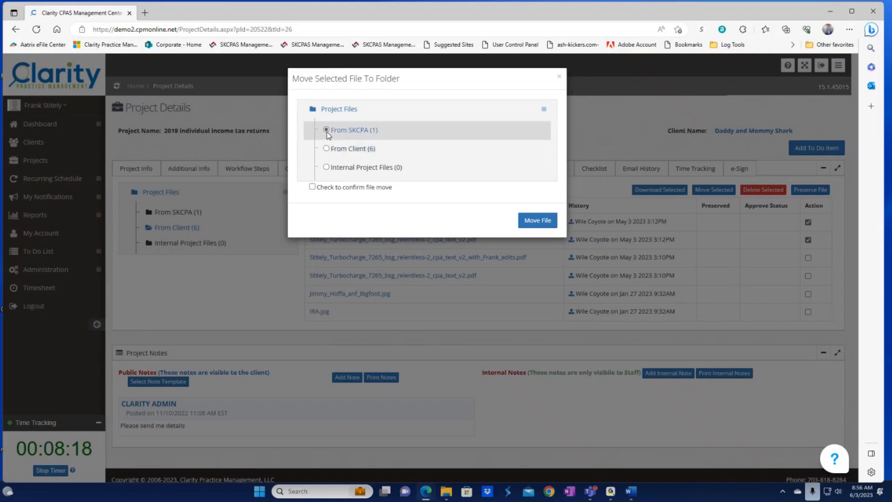
pyautogui.click(312, 187)
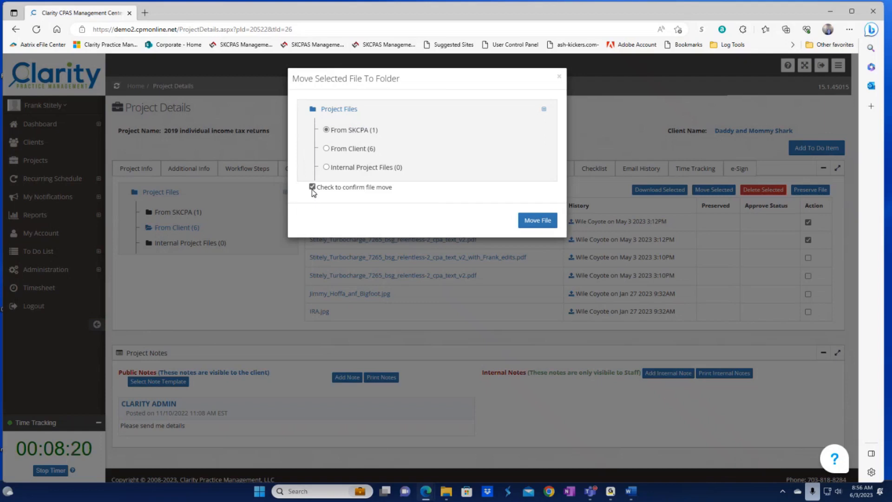
pyautogui.click(538, 221)
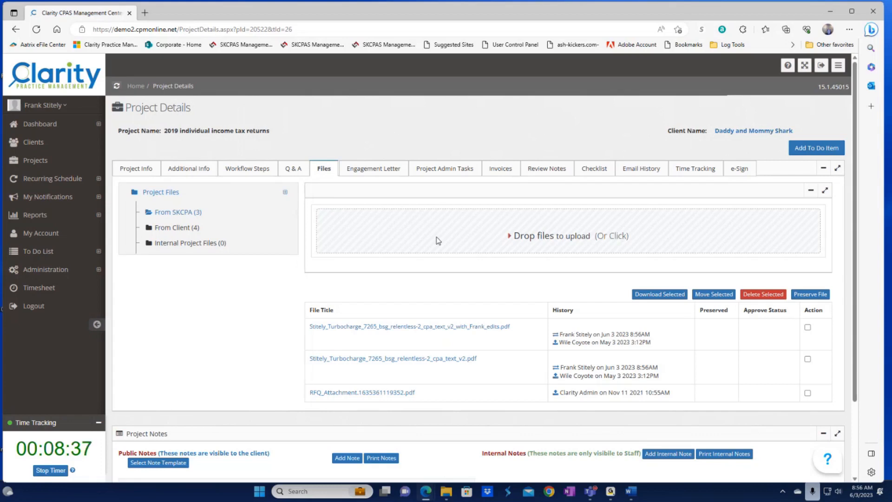
# Search the clients by client name for "daddy" and open that client's invoices.
pyautogui.click(32, 146)
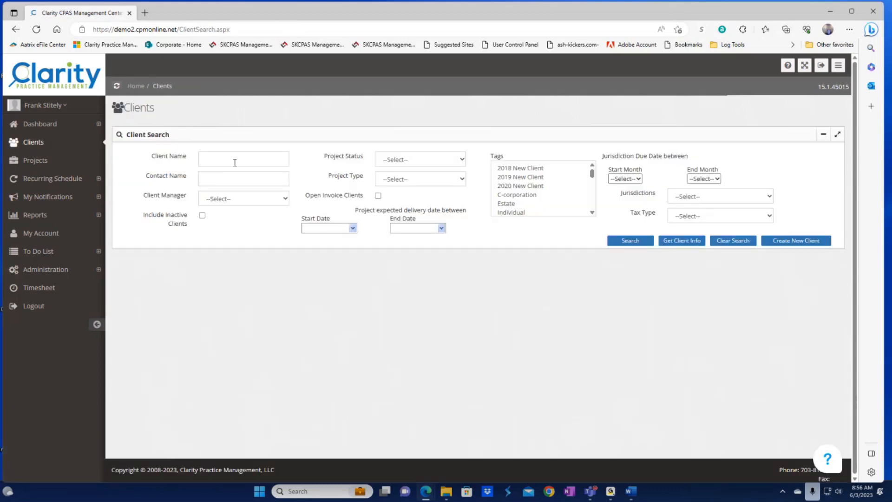
pyautogui.click(235, 159)
pyautogui.write('daddy')
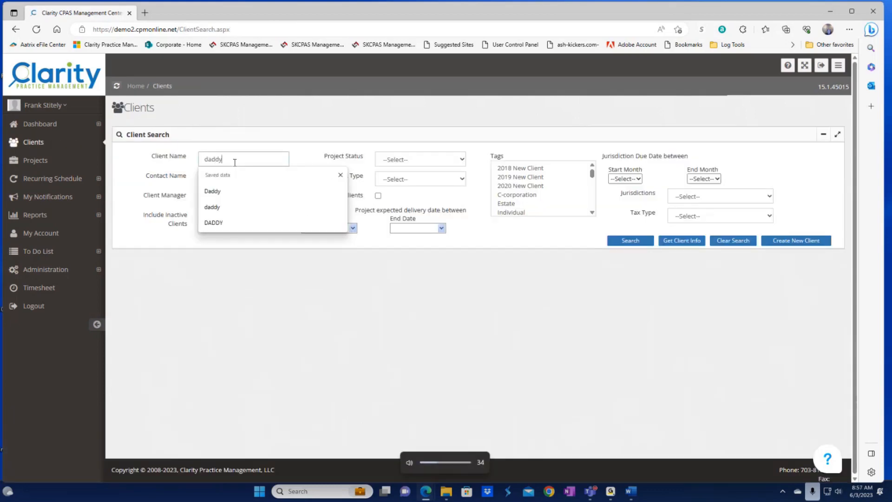
pyautogui.press('Tab')
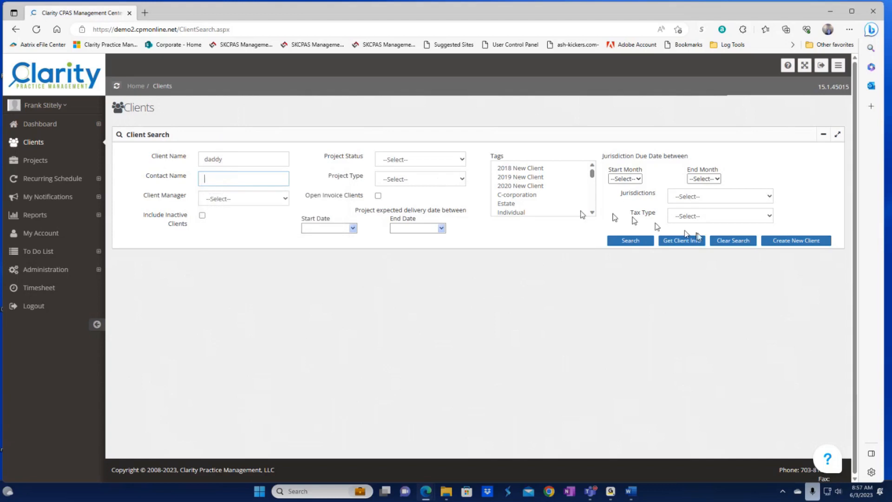
pyautogui.click(623, 241)
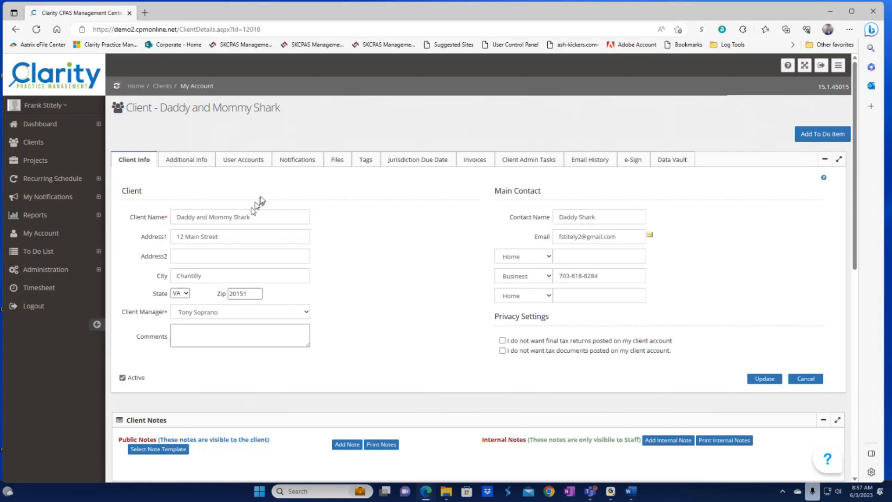
pyautogui.click(469, 162)
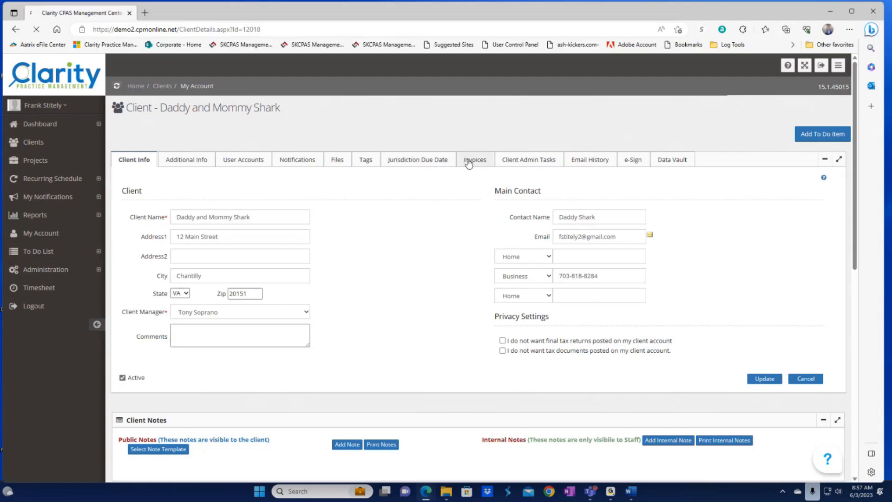
# Upload the file 2019 tax return invoice.pdf from File Explorer to the client's invoices.
pyautogui.scroll(-3, 559, 223)
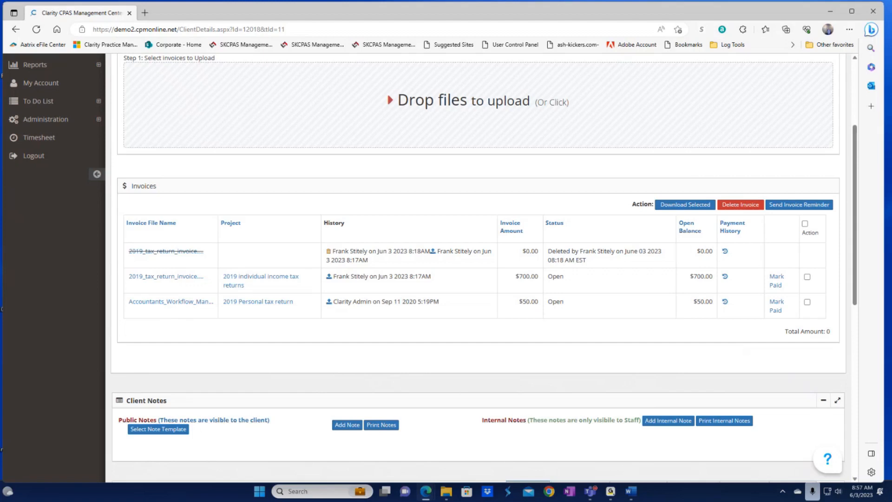
pyautogui.hotkey('alt', 'Tab')
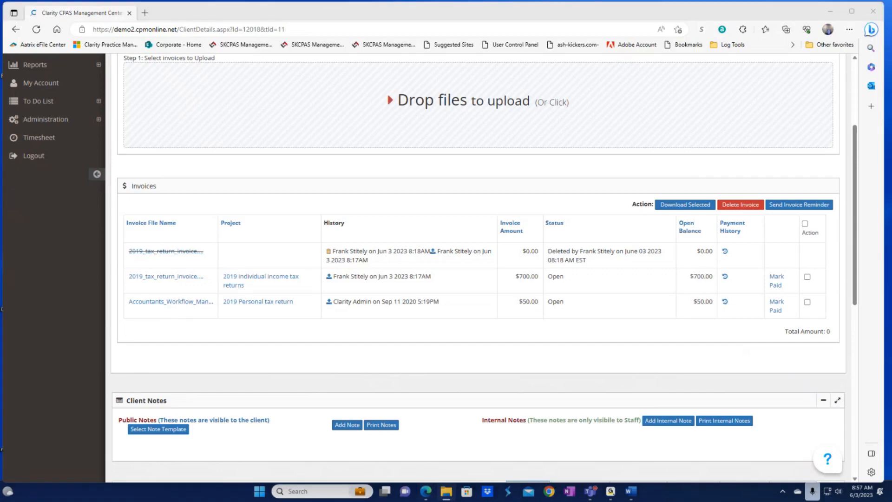
pyautogui.moveTo(699, 177); pyautogui.dragTo(439, 134)
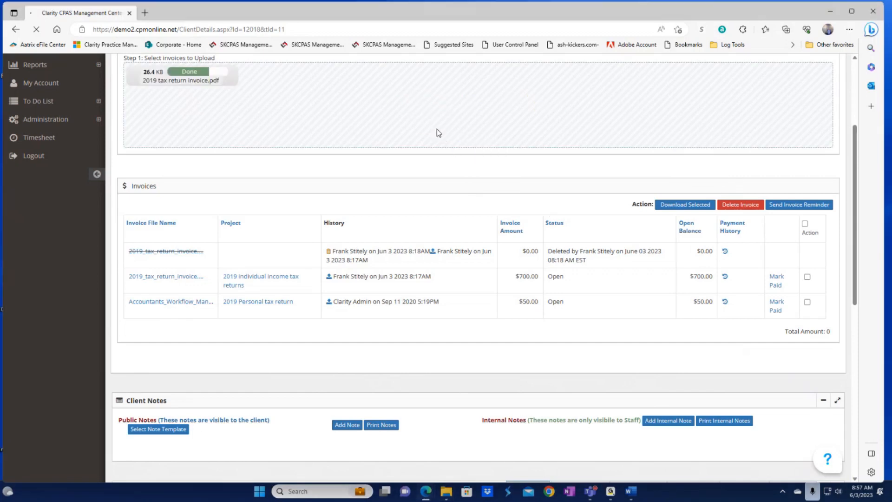
pyautogui.press('XF86AudioLowerVolume')
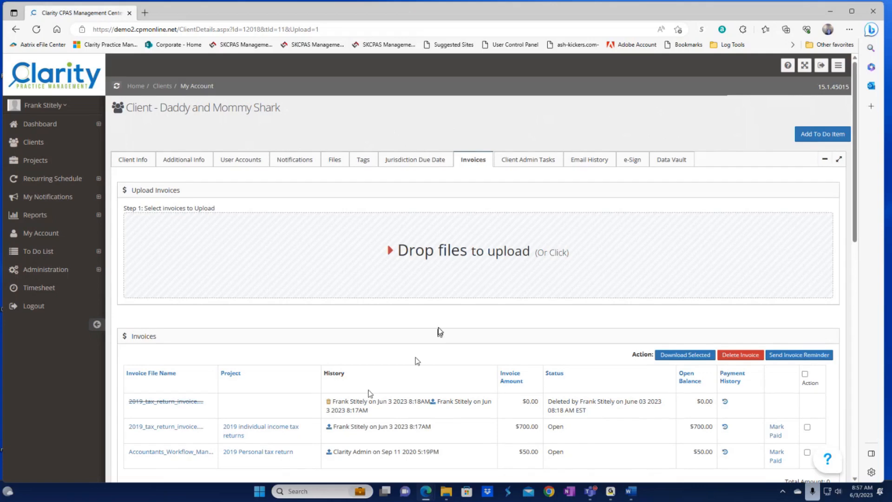
# Delete the open $700.00 invoice for the 2019 individual income tax returns project, confirming the deletion.
pyautogui.scroll(-3, 439, 327)
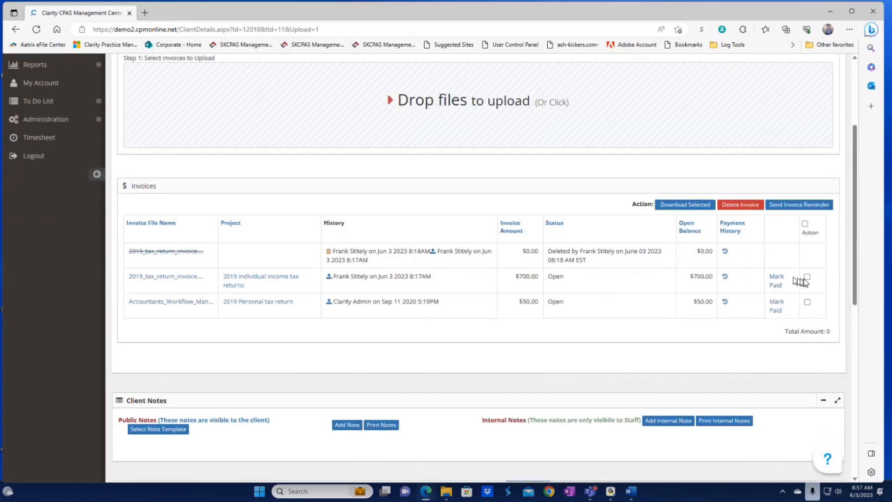
pyautogui.click(807, 278)
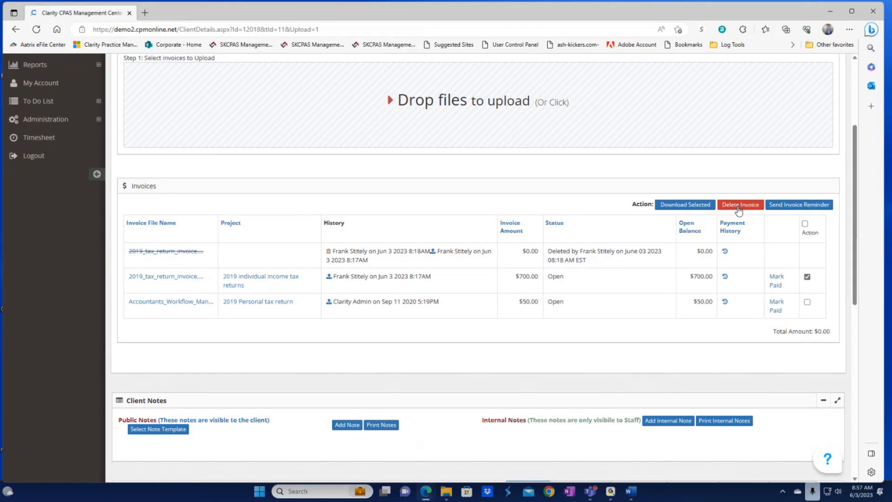
pyautogui.click(737, 205)
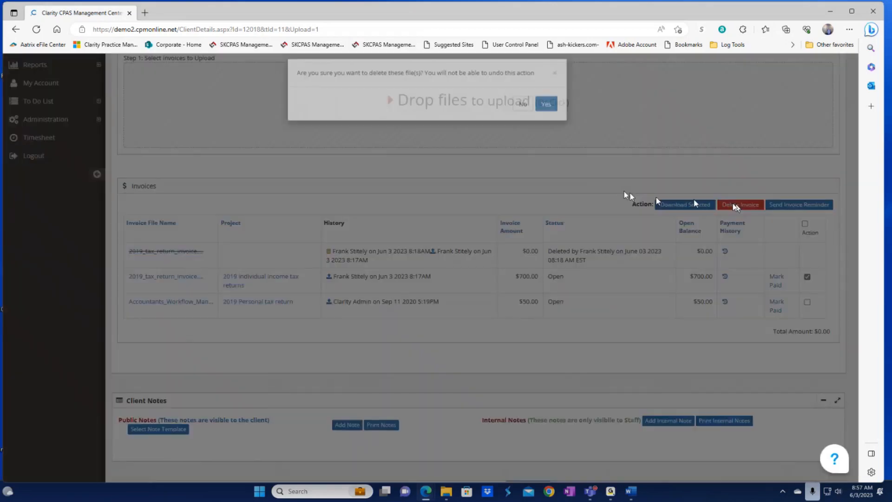
pyautogui.click(546, 104)
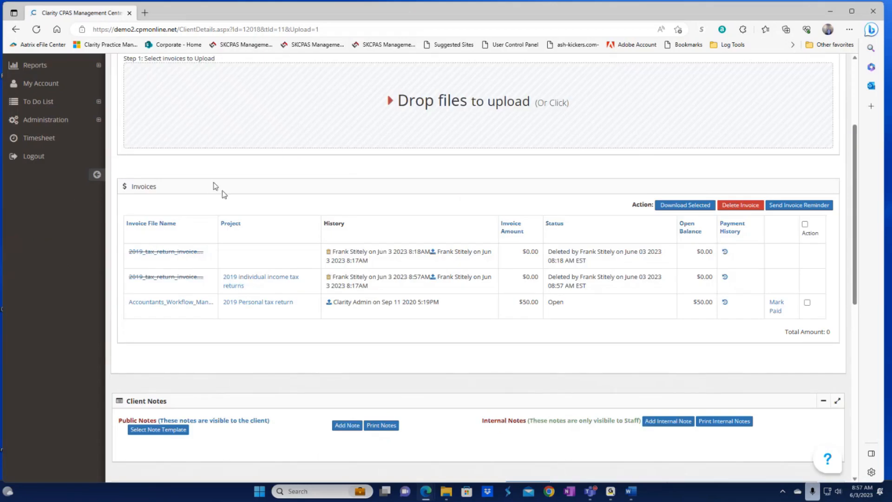
# Search the projects in a new browser tab by client name for "daddy" and open the 2019 individual income tax returns project.
pyautogui.scroll(3, 219, 192)
pyautogui.rightClick(29, 159)
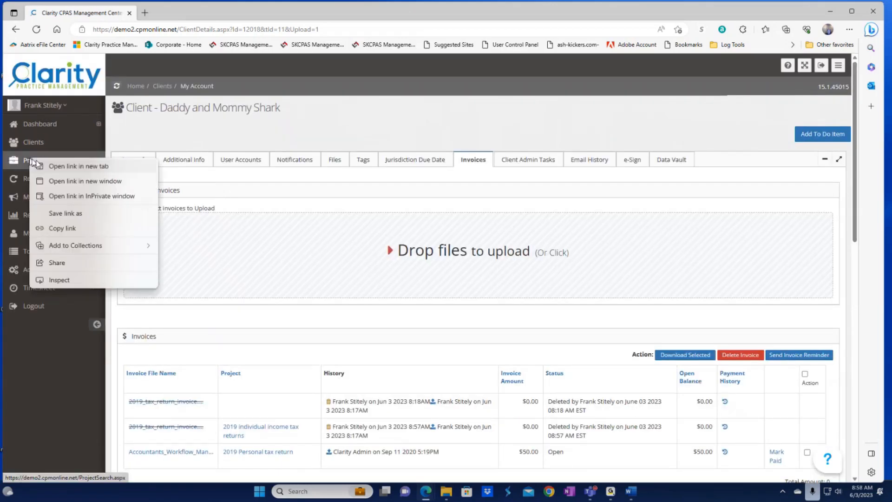
pyautogui.click(72, 166)
pyautogui.click(166, 13)
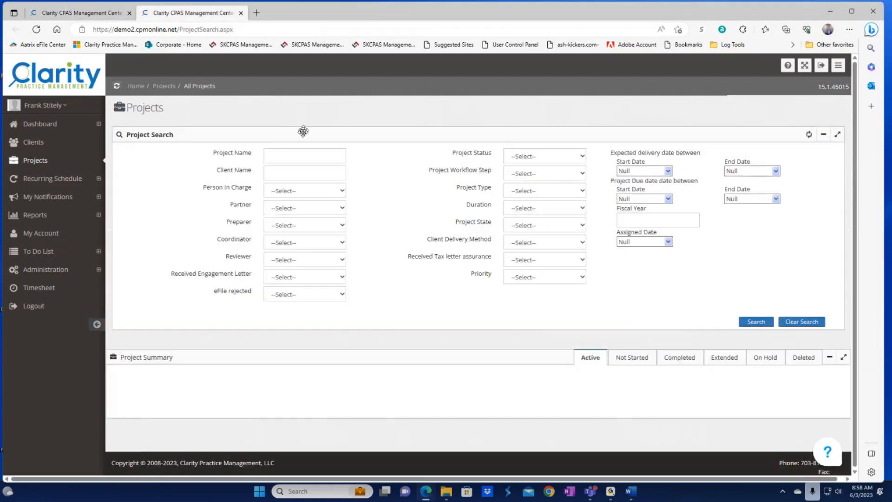
pyautogui.click(286, 172)
pyautogui.write('daddy')
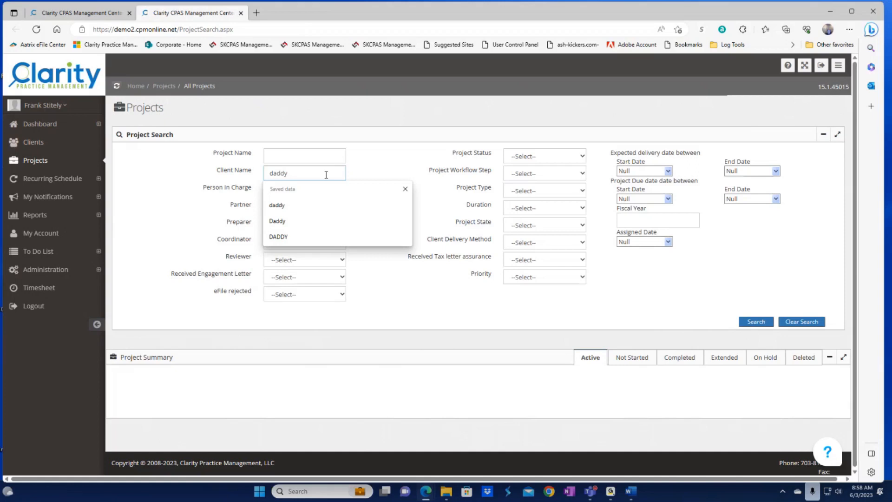
pyautogui.click(322, 203)
pyautogui.click(758, 324)
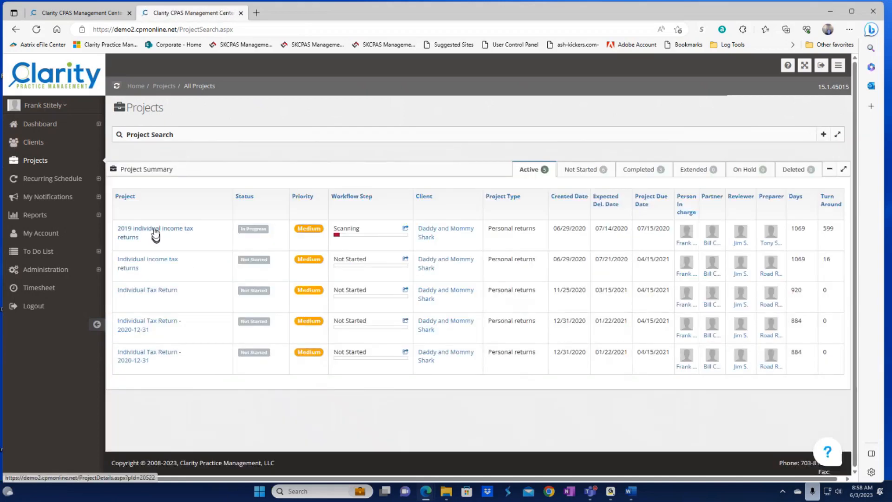
pyautogui.click(154, 232)
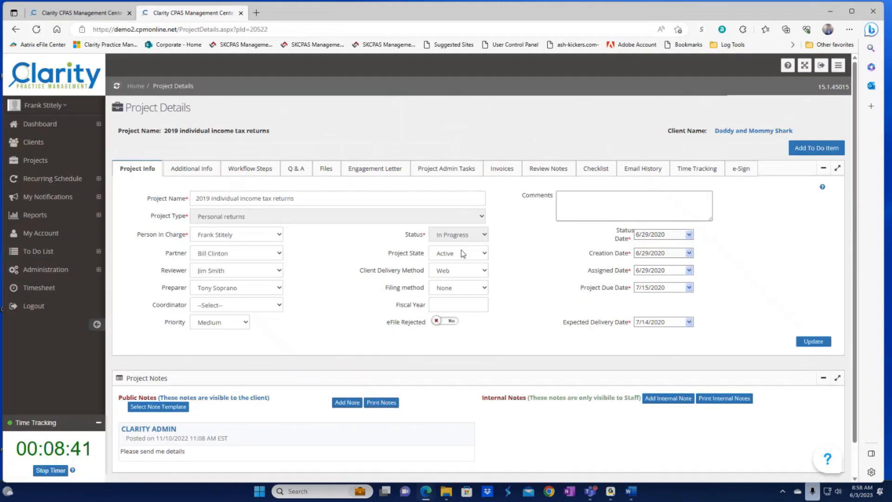
# Open the project's invoices and examine the invoice list with its history and status.
pyautogui.click(502, 169)
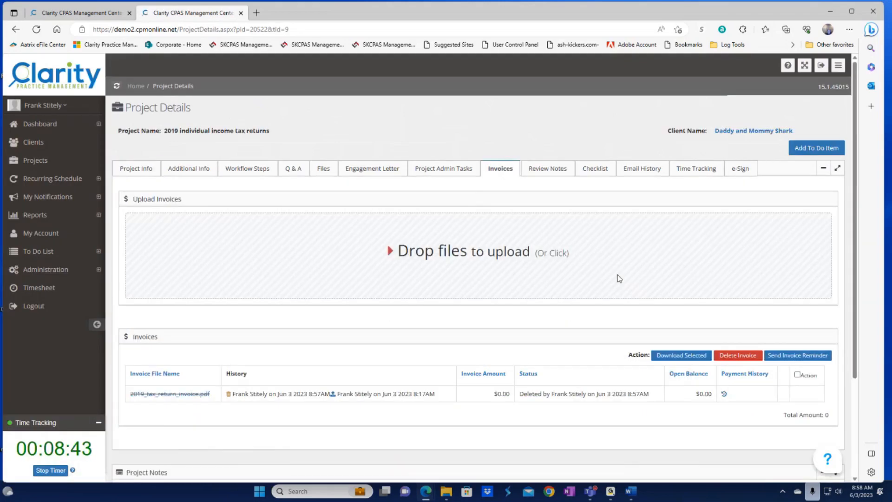
pyautogui.scroll(-3, 620, 278)
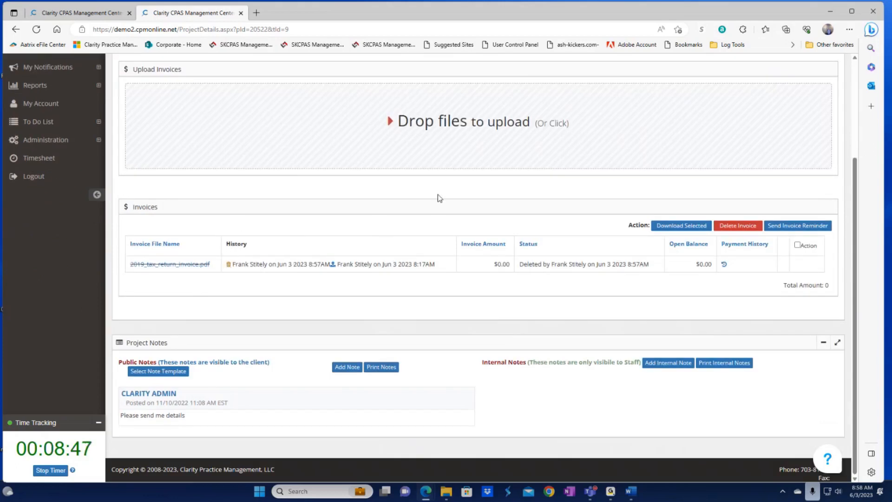
pyautogui.scroll(3, 438, 195)
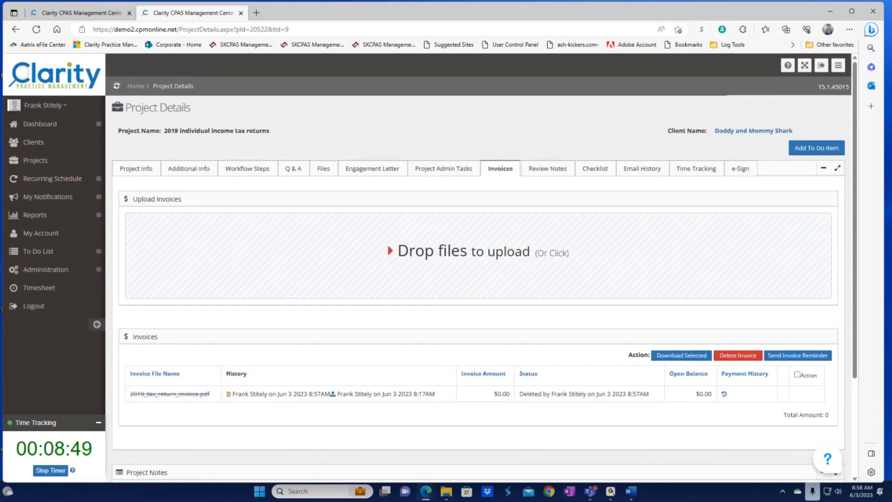